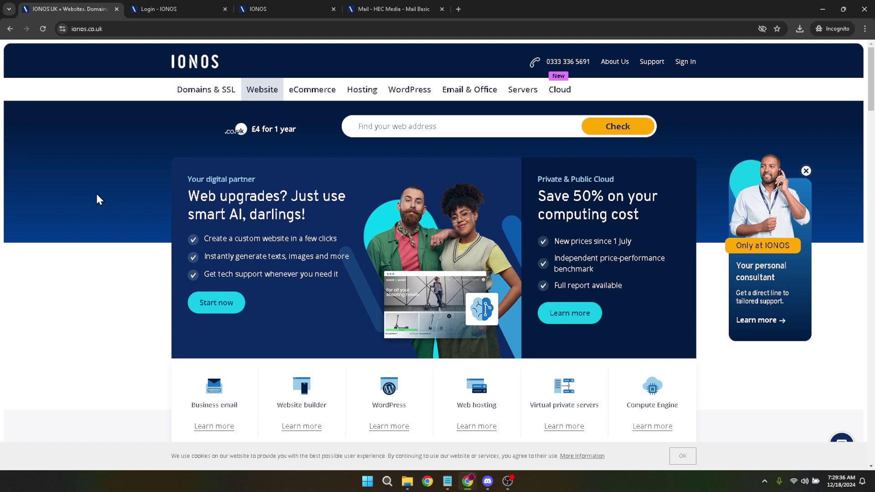
Open the Website Builder product page from the IONOS Website menu.
left_click(193, 29)
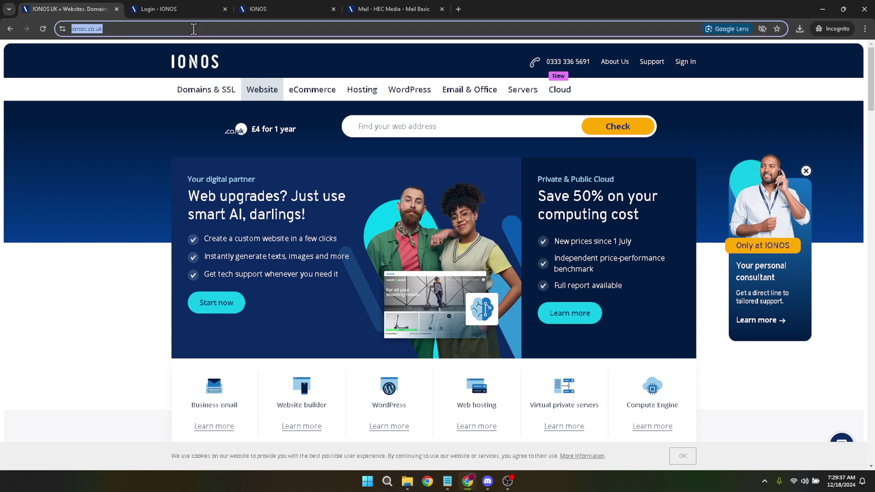
left_click(738, 81)
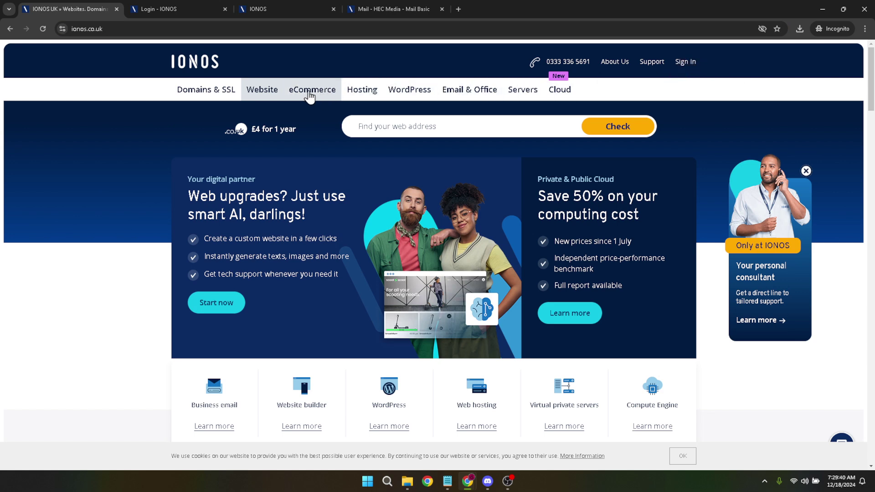
left_click(269, 91)
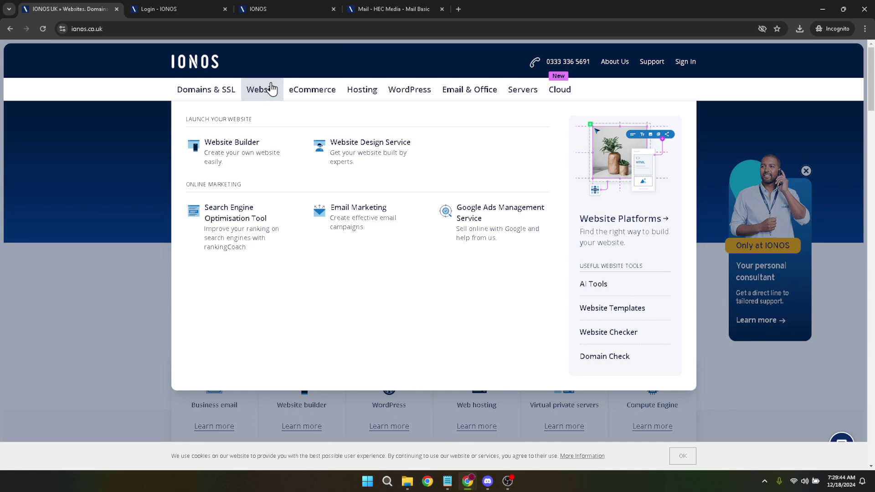
left_click(229, 150)
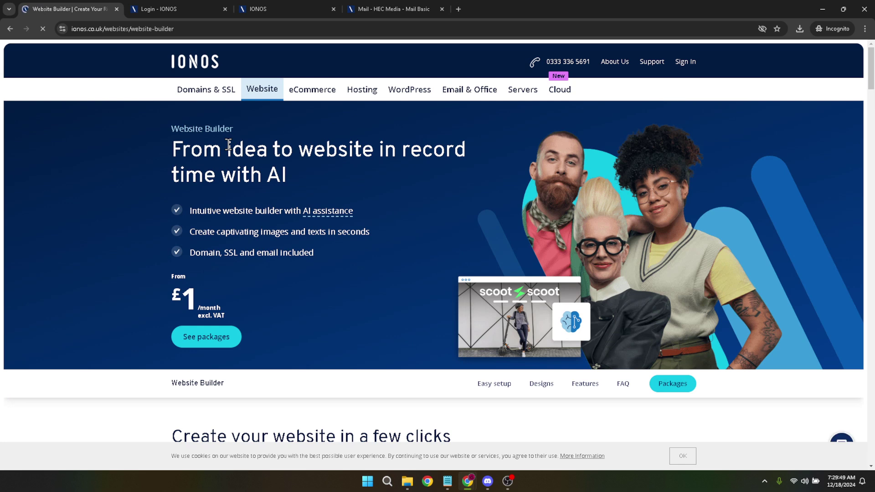
Scroll down to the MyWebsite Now package cards: Starter £6, Plus £1 and Pro £17 monthly.
scroll(255, 144, "down", 5)
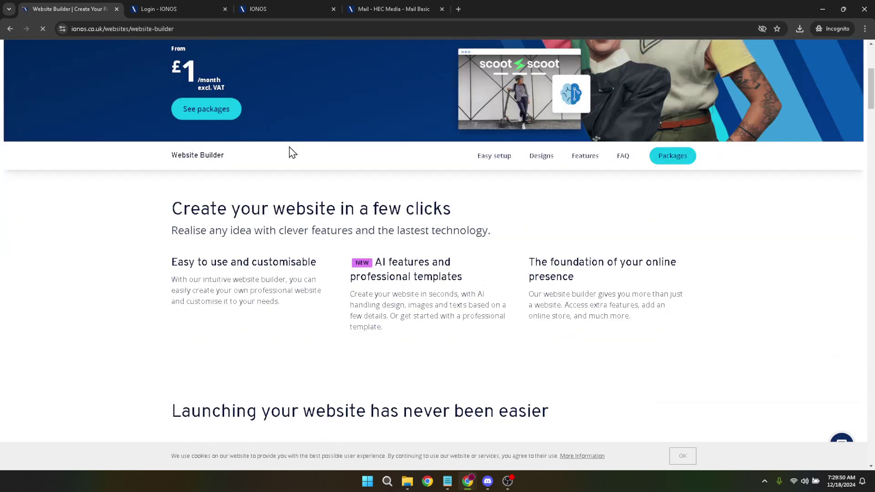
scroll(292, 156, "down", 4)
scroll(290, 155, "down", 10)
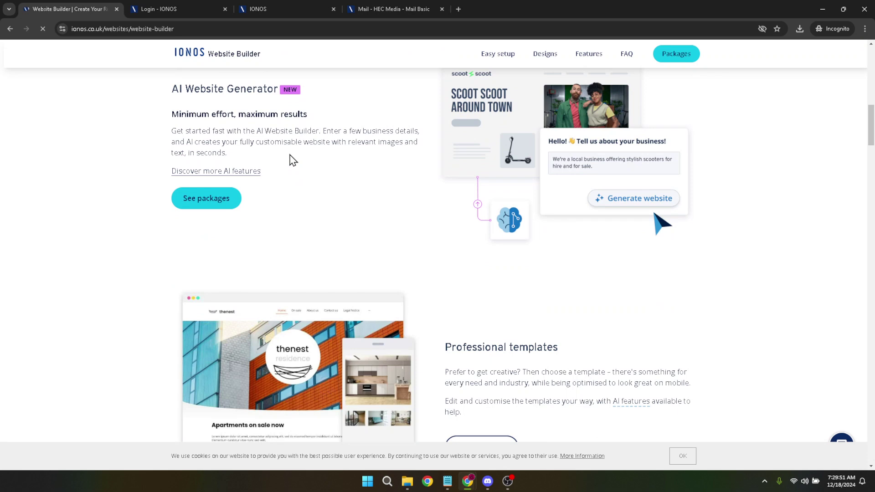
scroll(290, 155, "down", 6)
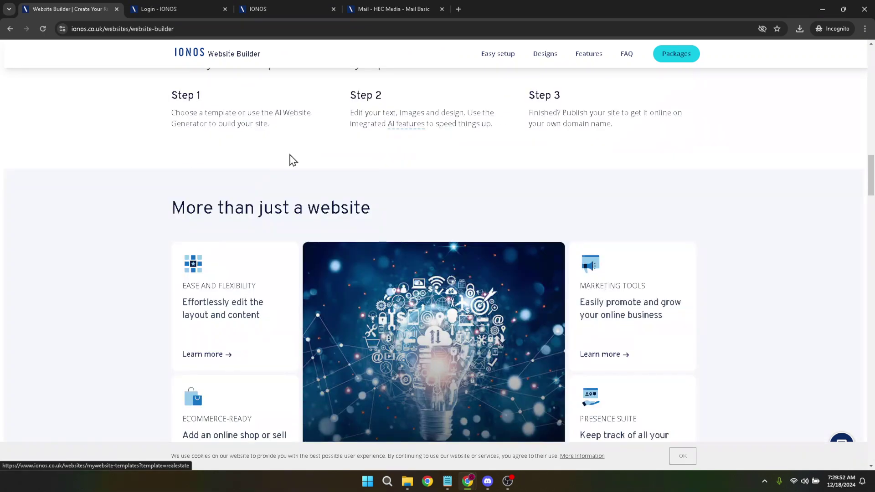
scroll(290, 157, "down", 7)
scroll(291, 160, "down", 3)
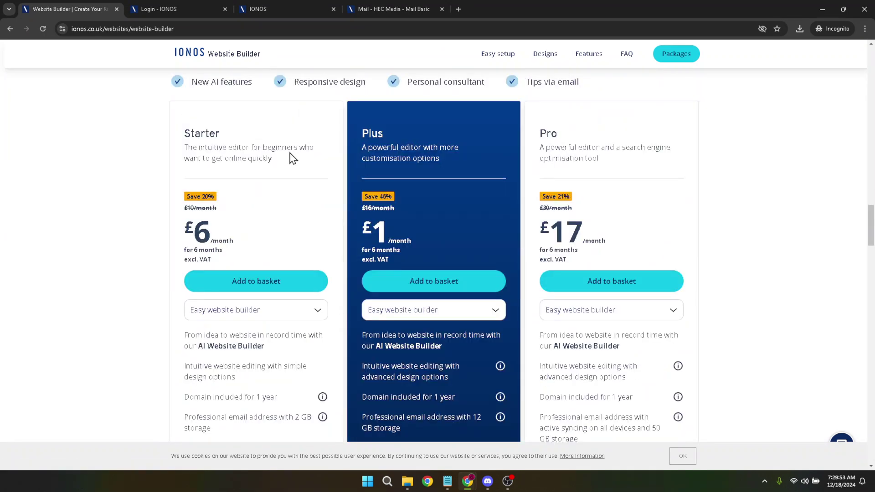
scroll(290, 152, "down", 2)
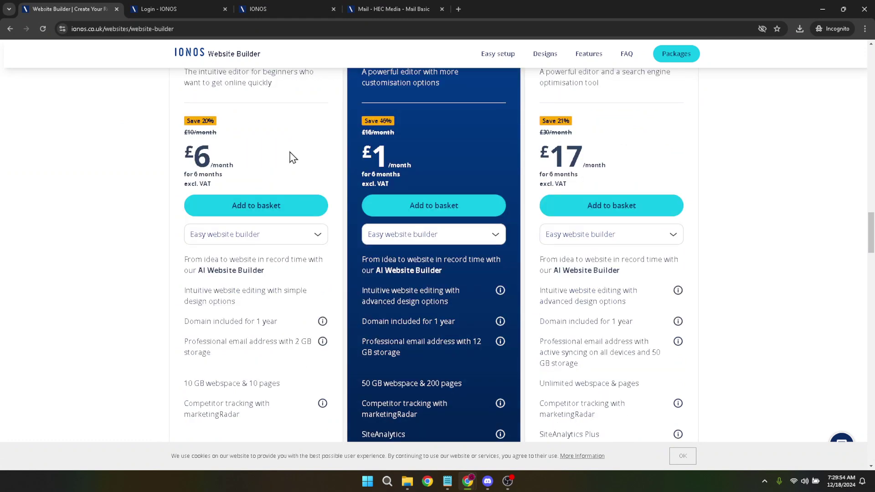
scroll(293, 157, "down", 2)
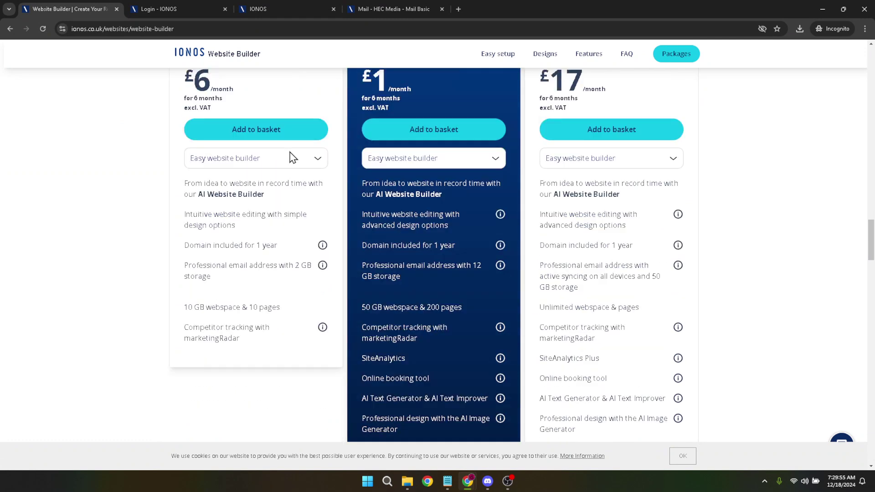
scroll(292, 158, "up", 4)
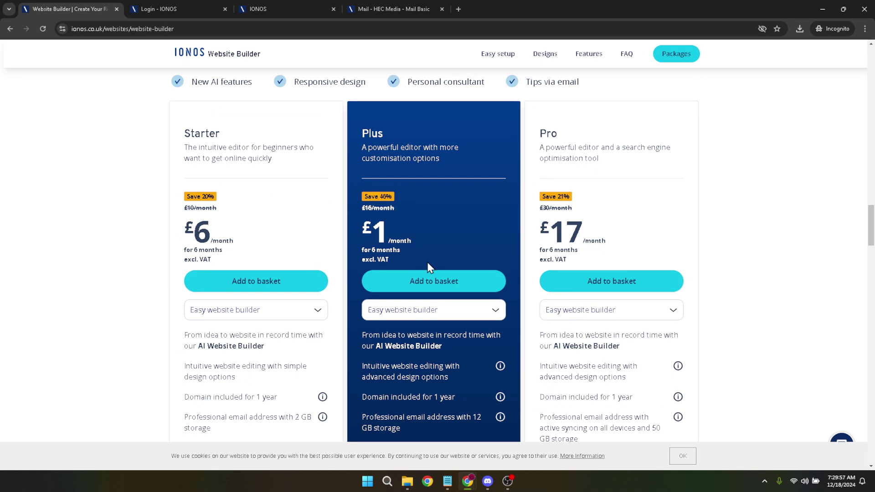
left_click(436, 313)
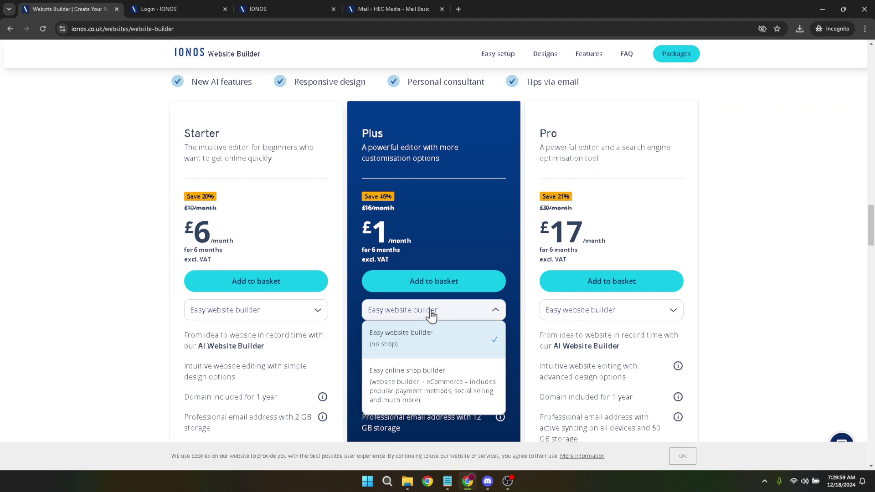
left_click(425, 345)
scroll(423, 325, "down", 2)
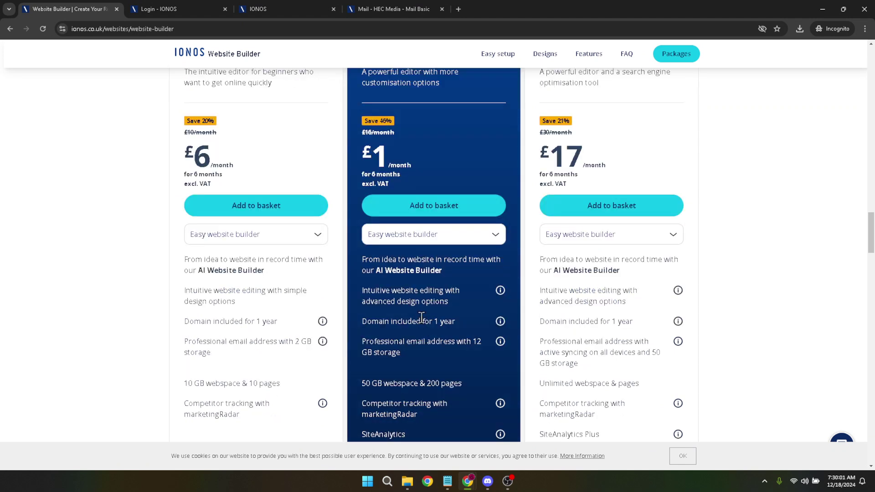
scroll(422, 320, "down", 2)
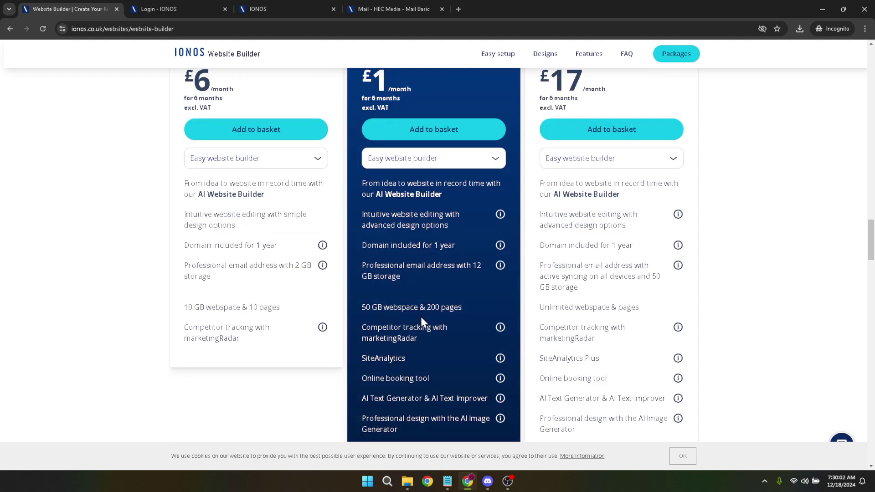
scroll(421, 319, "down", 2)
scroll(421, 319, "down", 3)
scroll(422, 320, "up", 6)
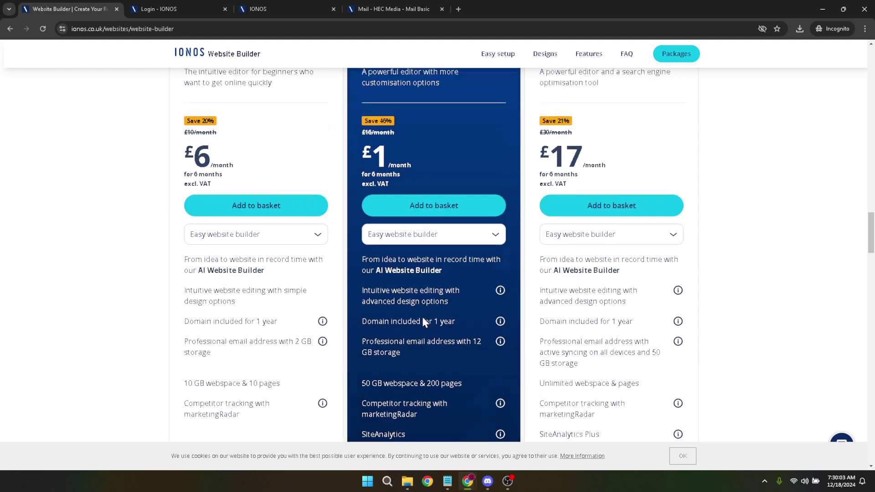
scroll(423, 320, "up", 6)
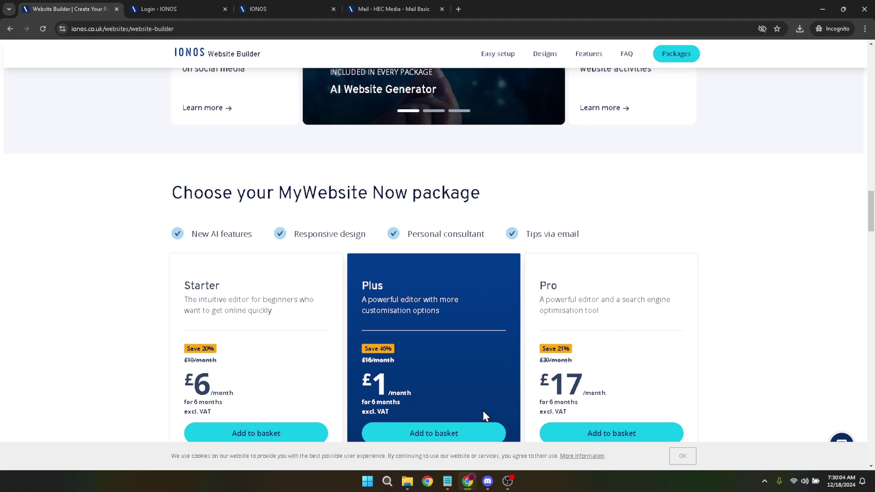
scroll(484, 409, "down", 2)
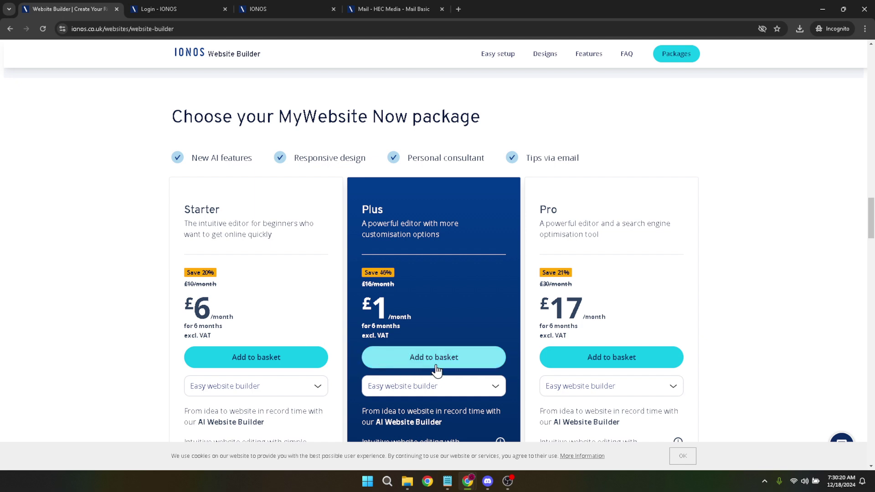
scroll(435, 360, "down", 12)
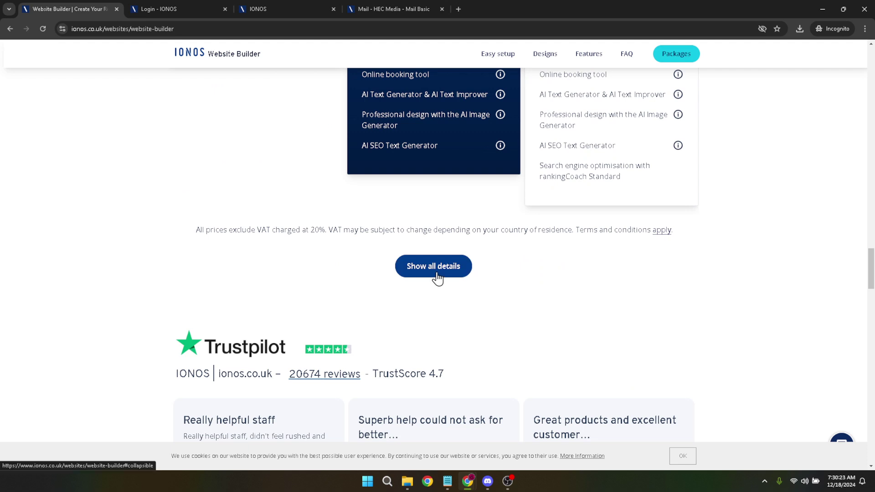
scroll(439, 285, "down", 7)
scroll(422, 286, "up", 15)
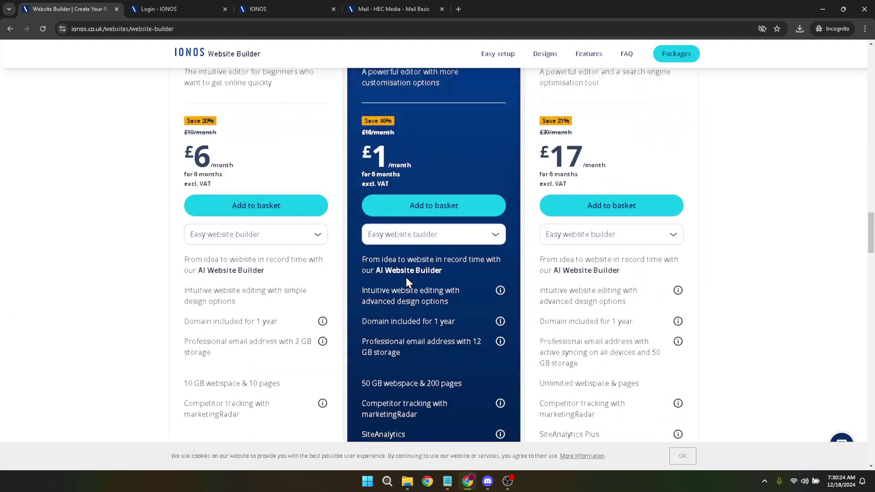
scroll(406, 276, "up", 12)
scroll(281, 122, "up", 6)
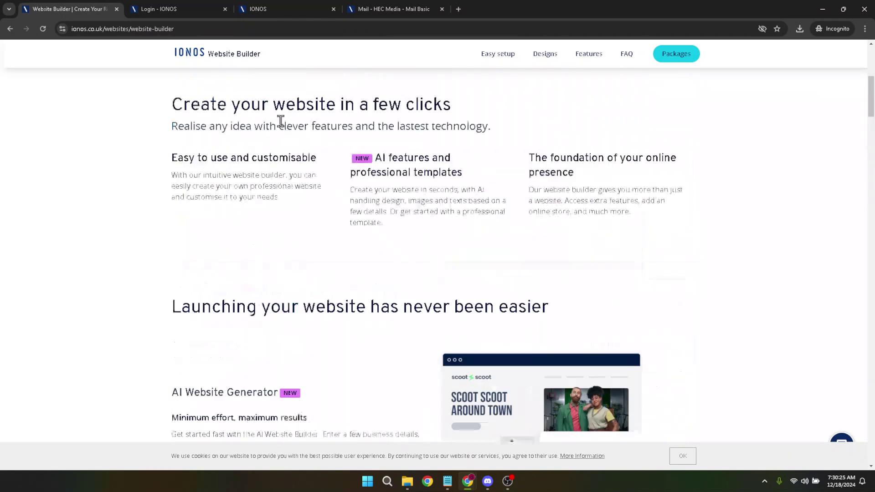
scroll(280, 122, "up", 5)
scroll(234, 172, "up", 2)
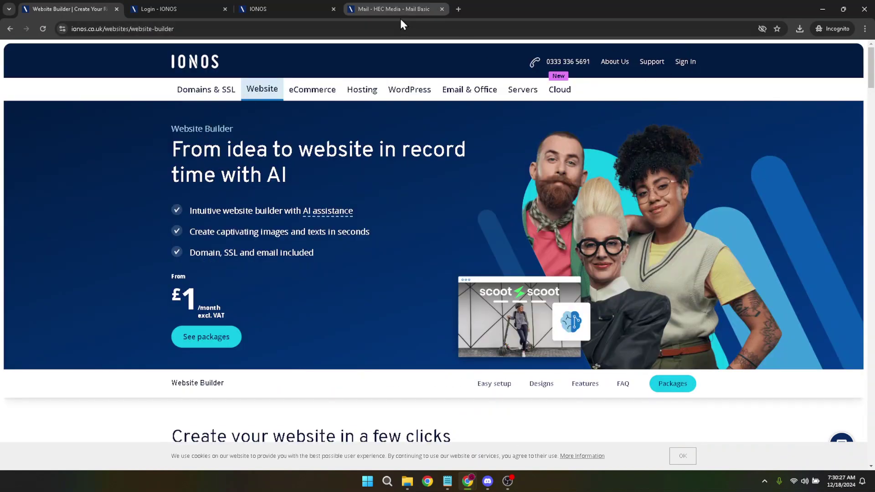
From the IONOS account overview, open Websites & shops to reach the hecmedia dashboard.
left_click(297, 6)
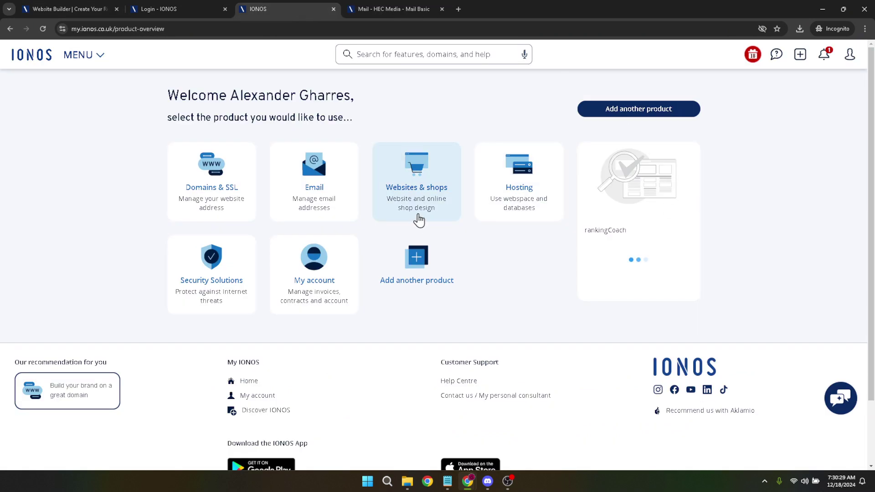
left_click(421, 187)
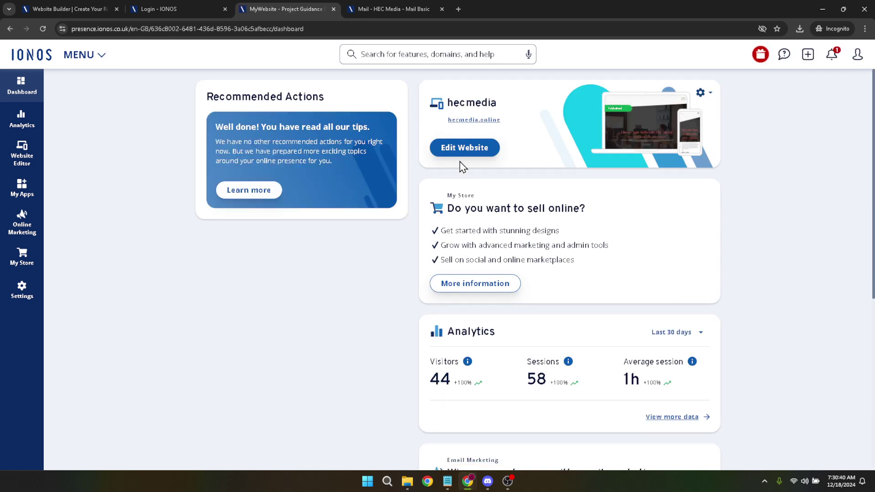
Open the hecmedia.online site in the editor and browse its pages.
left_click(462, 147)
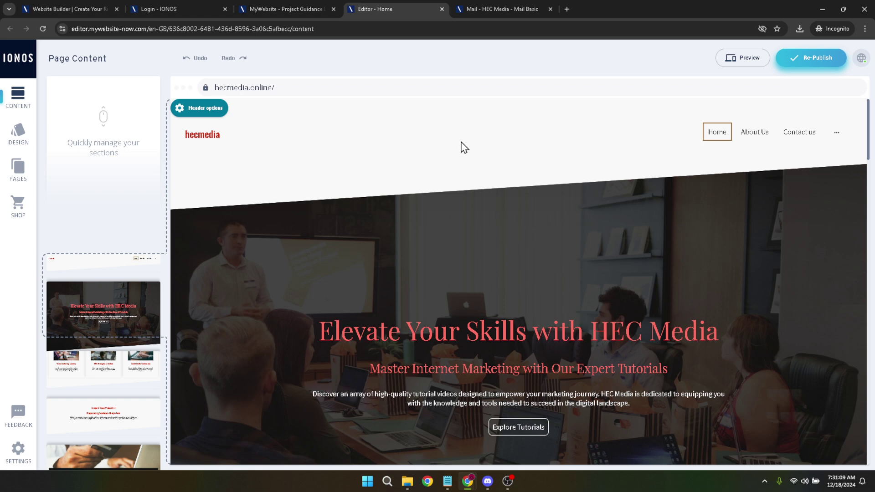
mouse_move(453, 129)
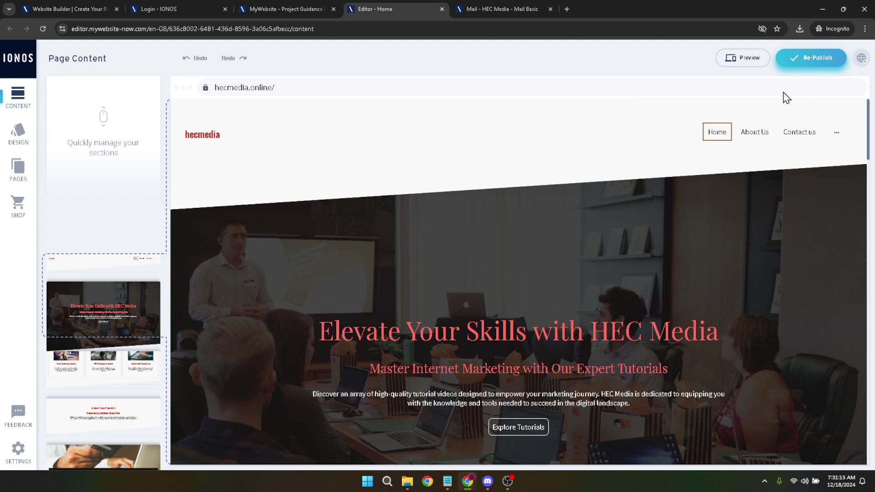
scroll(648, 250, "down", 5)
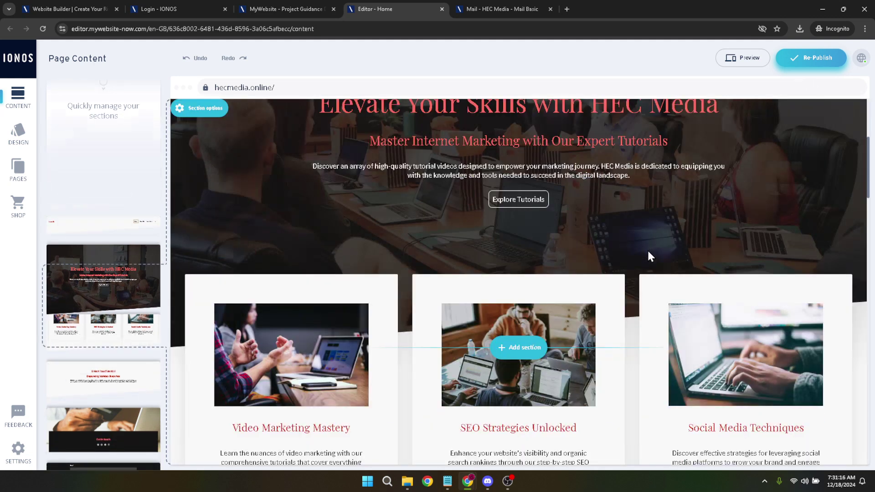
scroll(648, 250, "down", 5)
scroll(651, 255, "down", 5)
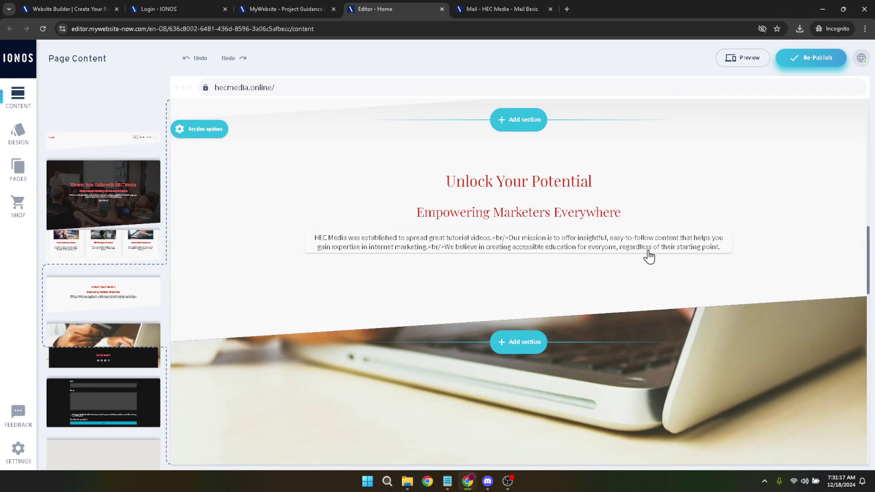
scroll(651, 255, "up", 10)
scroll(650, 256, "up", 3)
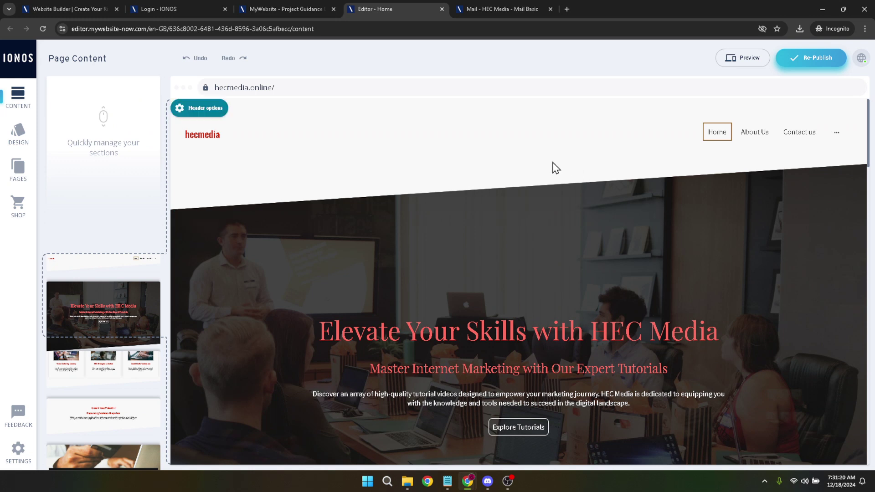
Return to the Website Builder page's Starter, Plus and Pro package prices.
scroll(553, 166, "down", 7)
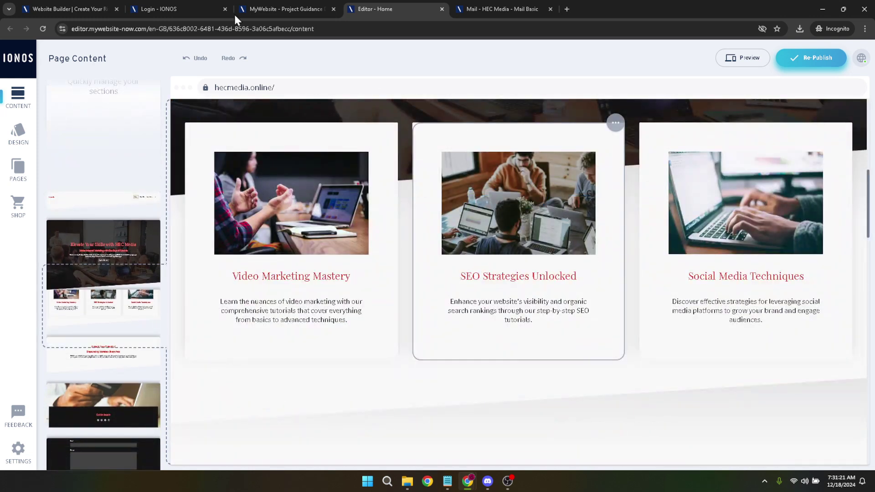
left_click(79, 4)
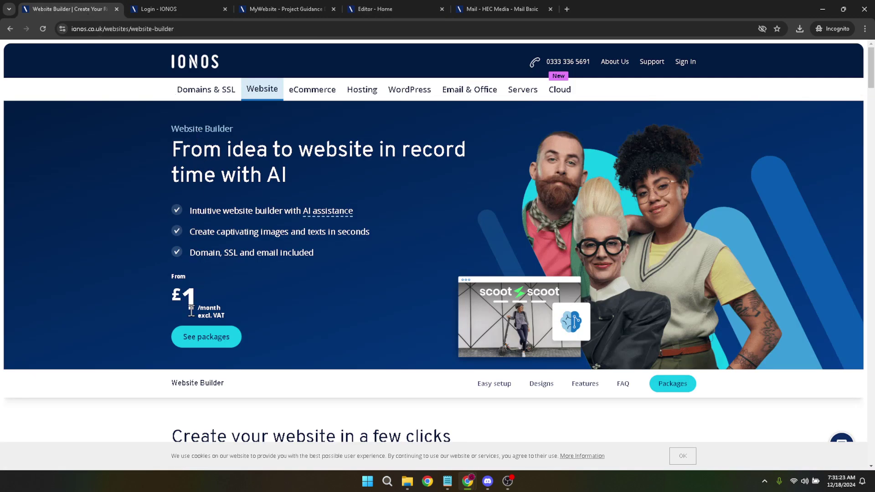
left_click(209, 339)
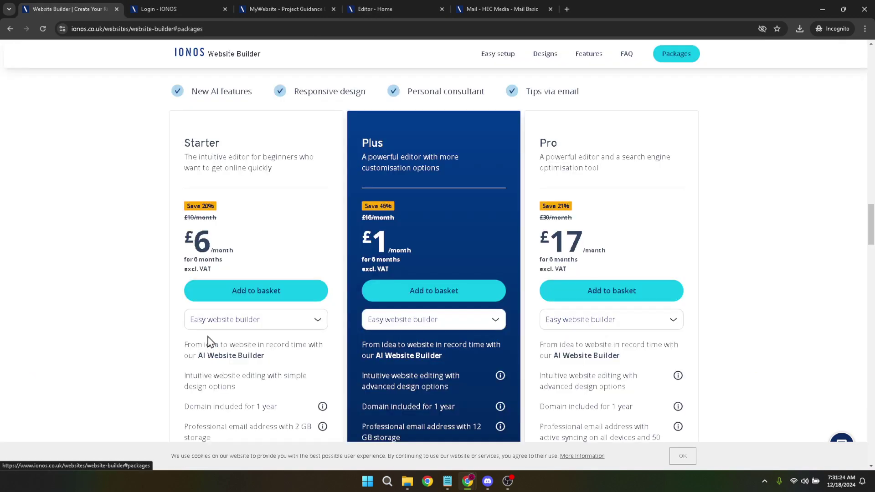